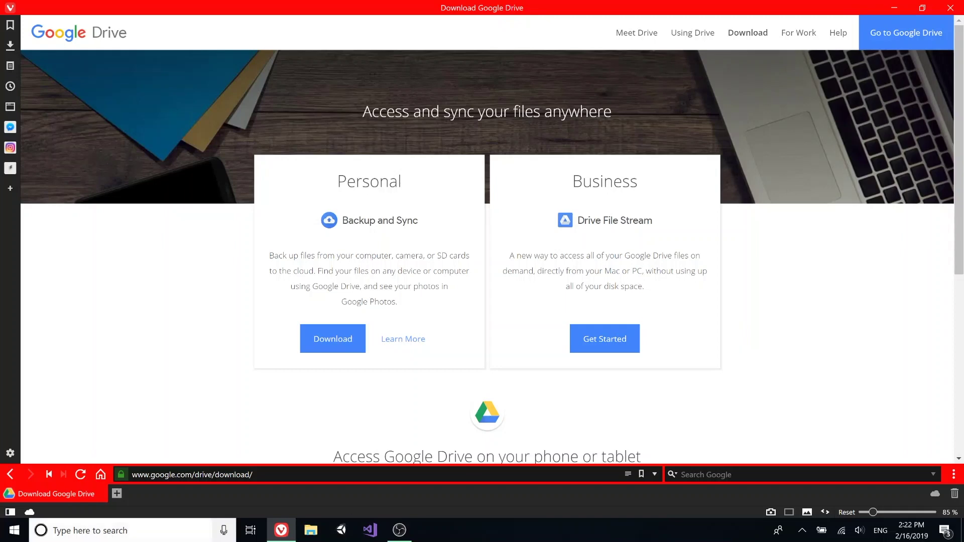
# Download the Backup and Sync installer (installbackupandsync.exe) in Vivaldi and run it
pyautogui.click(210, 474)
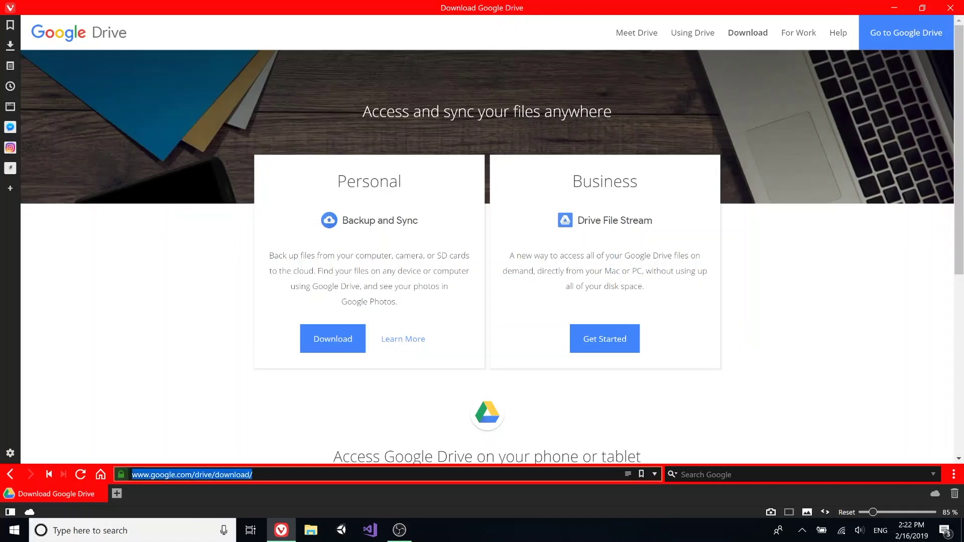
pyautogui.click(252, 474)
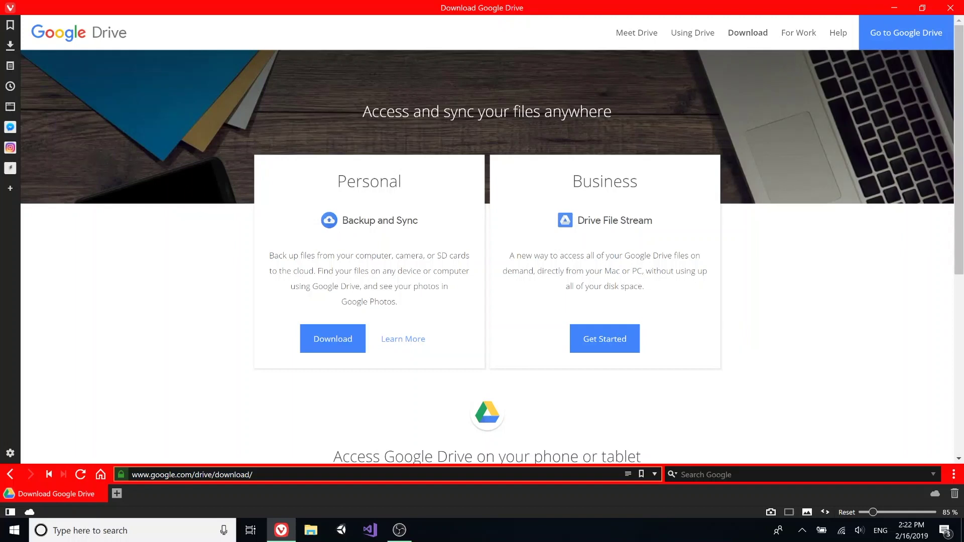
pyautogui.click(319, 334)
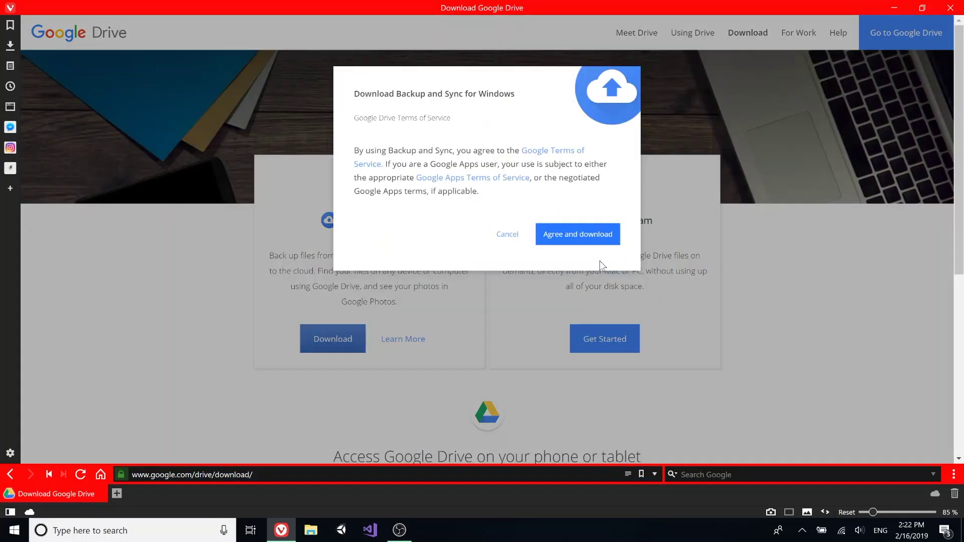
pyautogui.click(584, 240)
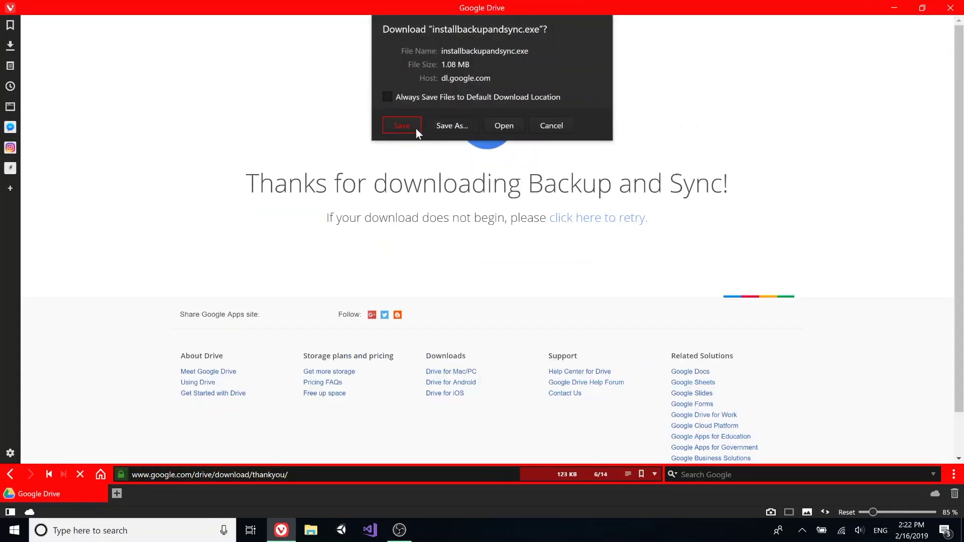
pyautogui.click(412, 128)
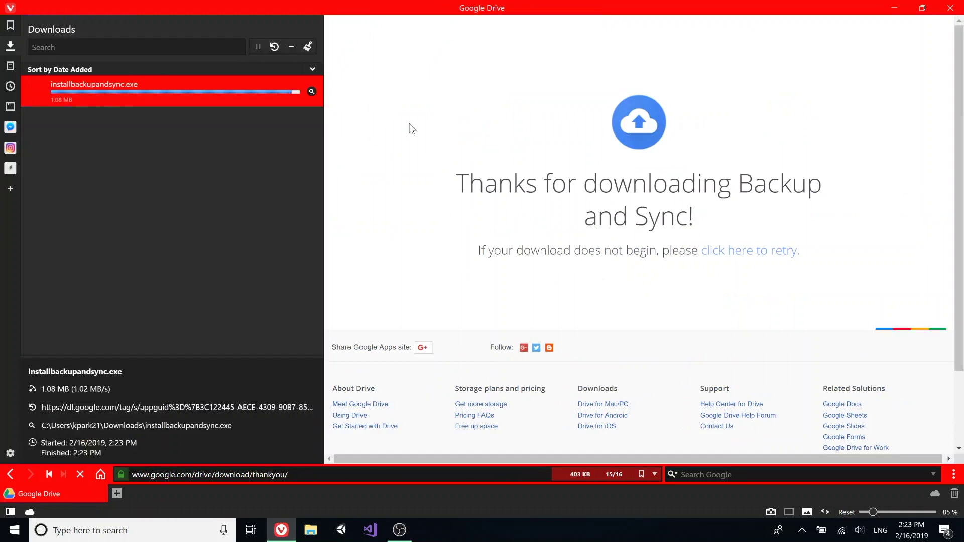
pyautogui.doubleClick(221, 97)
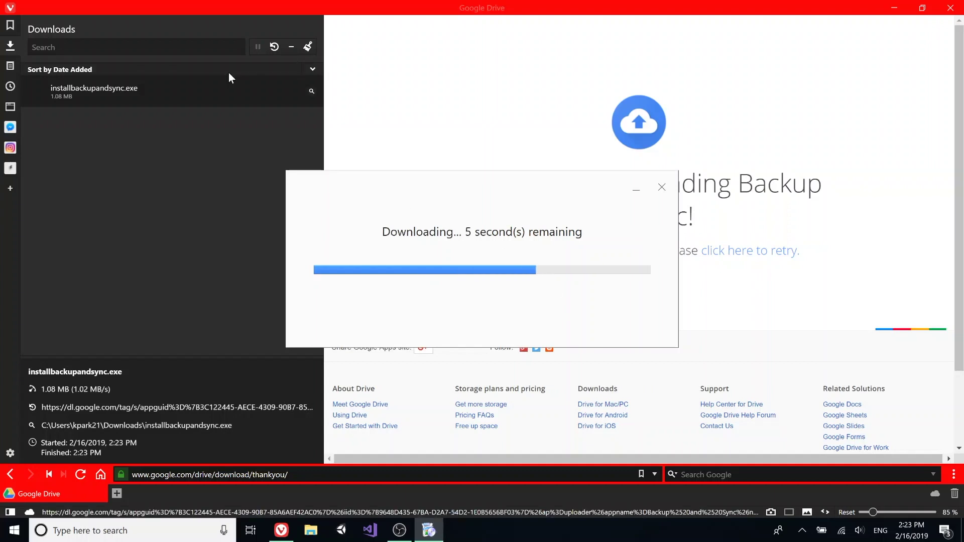
# Close the downloads panel and finished installer, then launch Backup and Sync from the Start menu
pyautogui.click(10, 46)
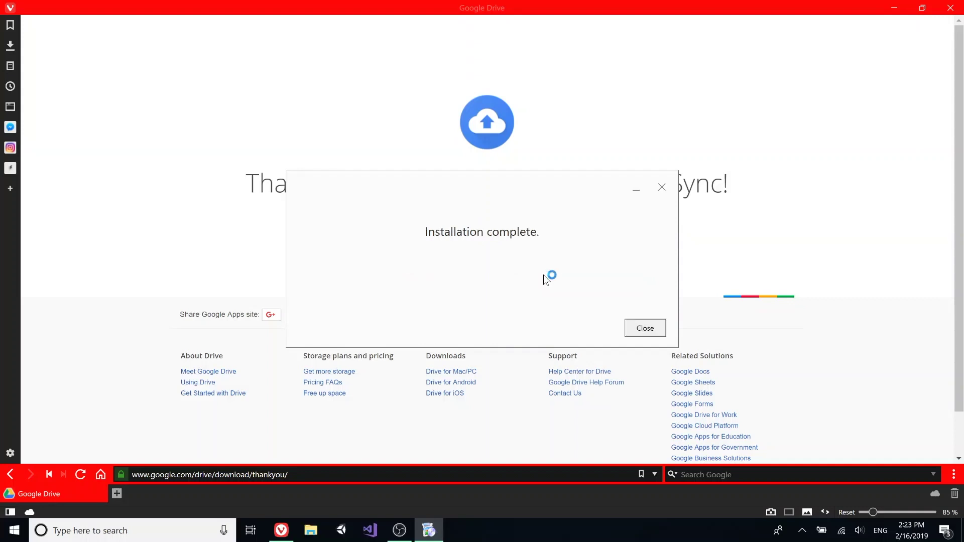
pyautogui.click(645, 328)
pyautogui.click(14, 530)
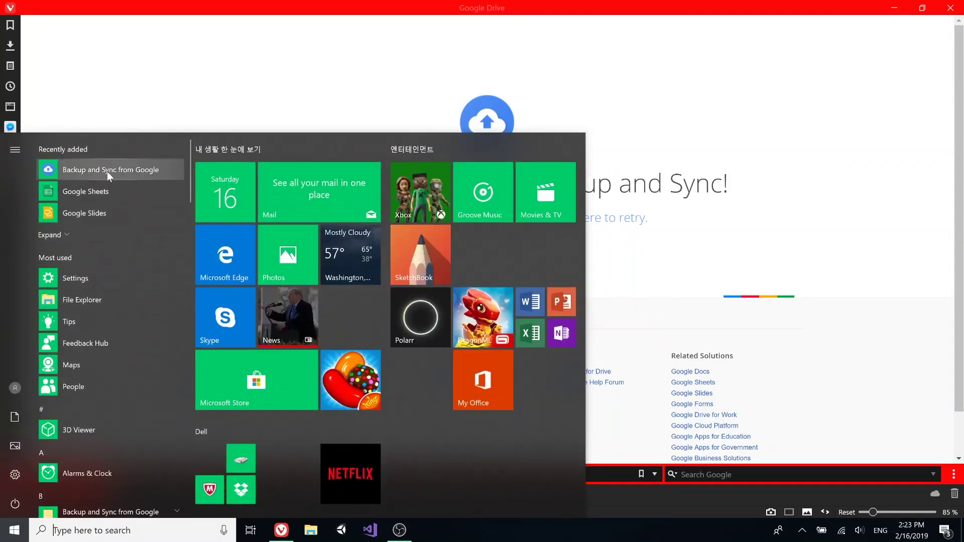
pyautogui.click(106, 170)
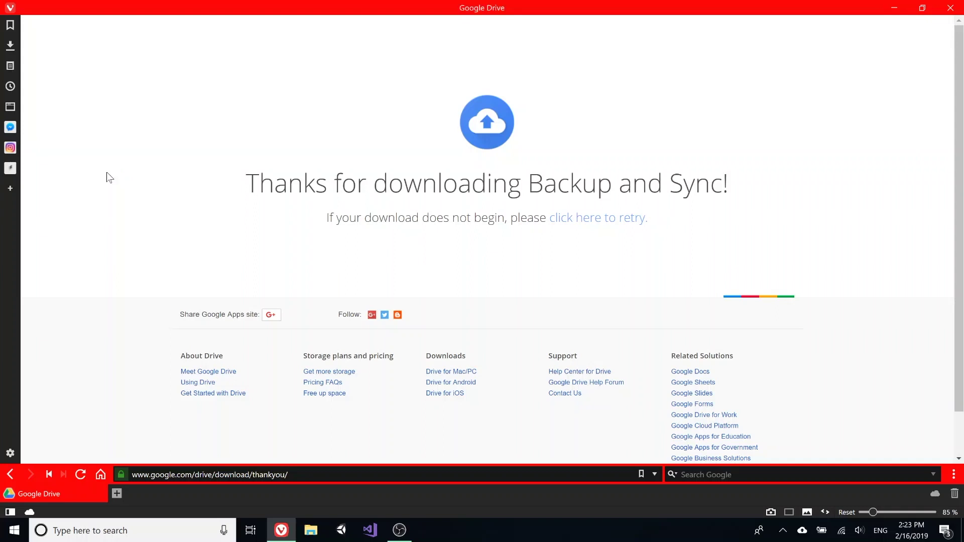
# Begin Backup and Sync setup and sign in with the Google account e-mail and password
pyautogui.click(802, 531)
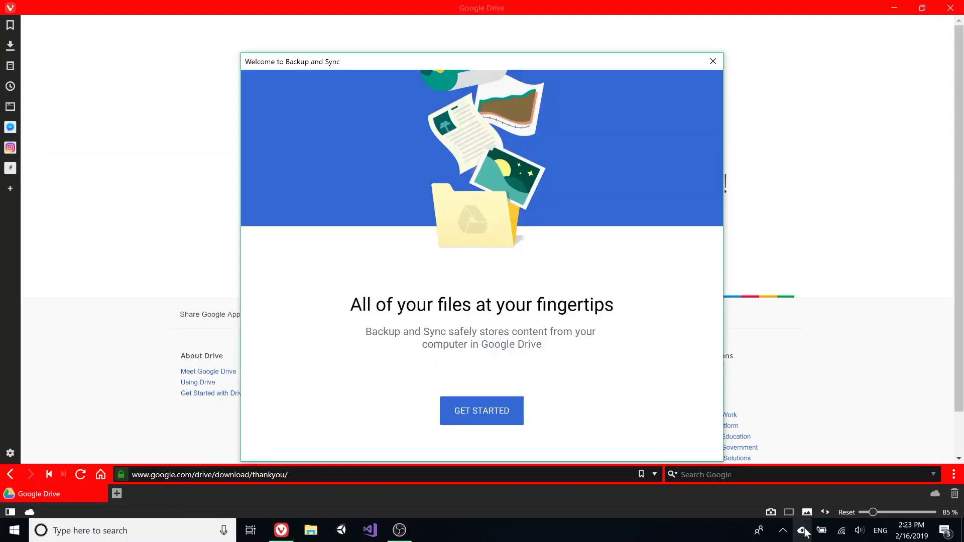
pyautogui.click(500, 410)
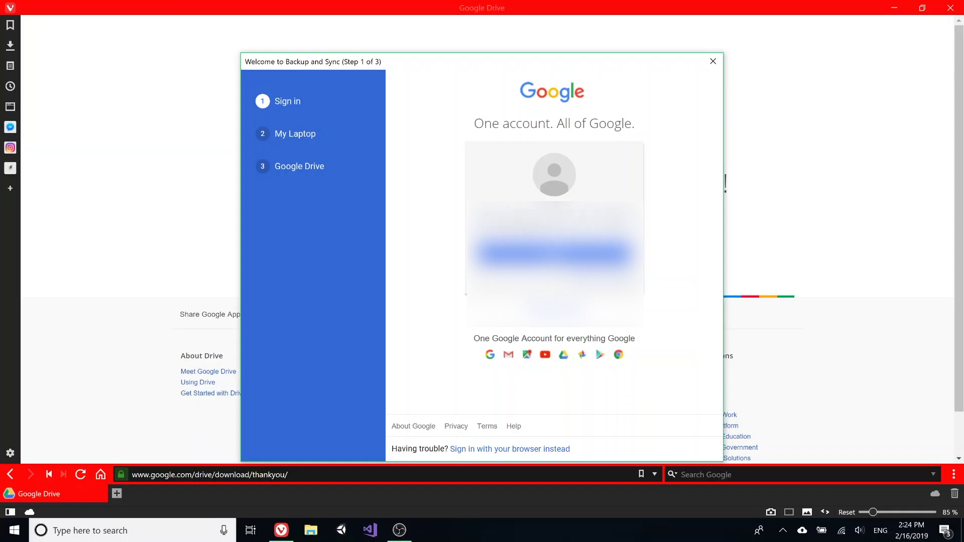
pyautogui.press('Return')
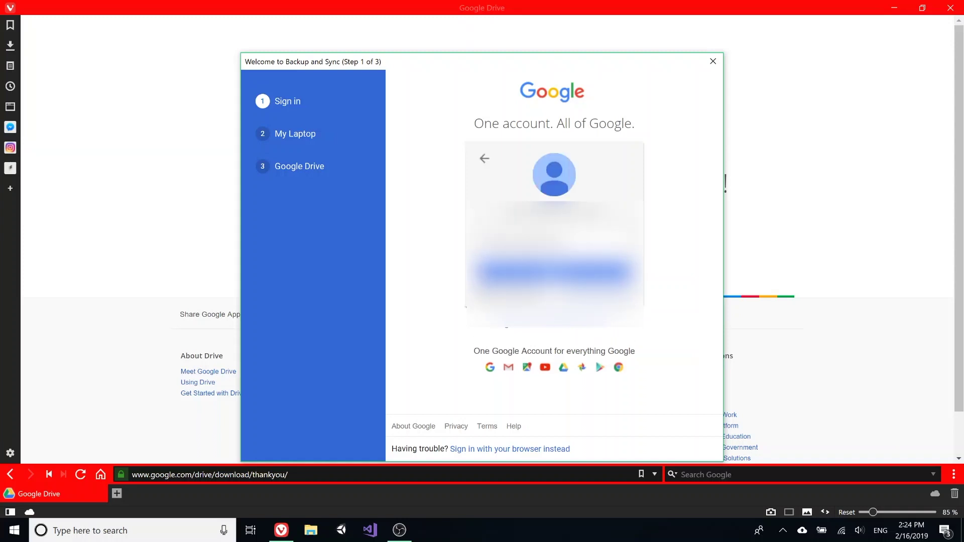
pyautogui.click(526, 257)
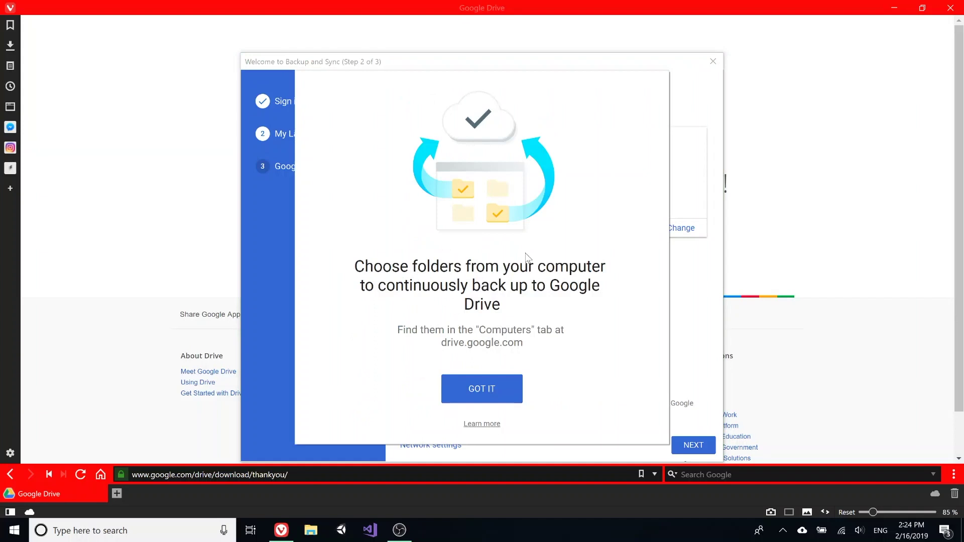
# Dismiss the folder-backup intro card and move the setup window up and to the left
pyautogui.click(493, 392)
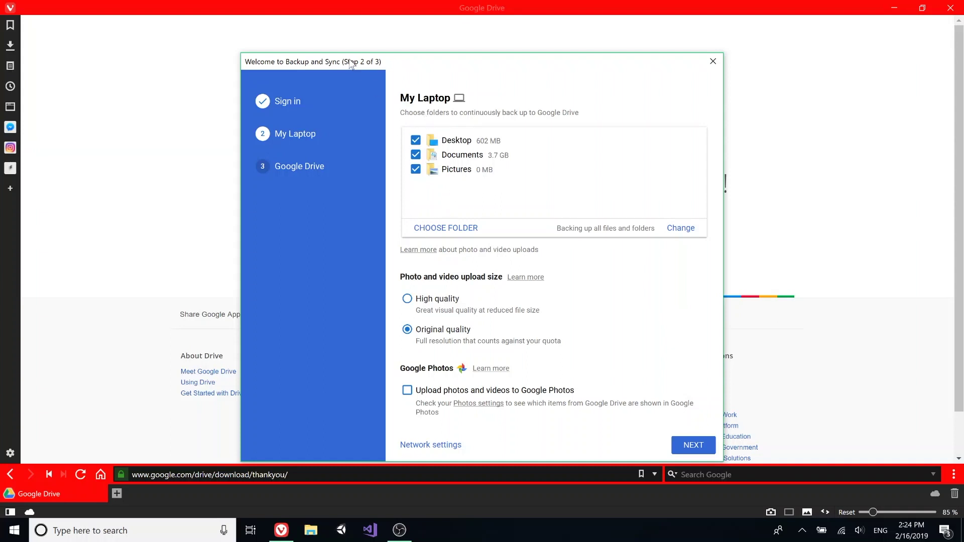
pyautogui.moveTo(352, 64); pyautogui.dragTo(337, 47)
# Add Desktop > Programming Projects to the backup list, keeping the Desktop folder checked
pyautogui.click(432, 211)
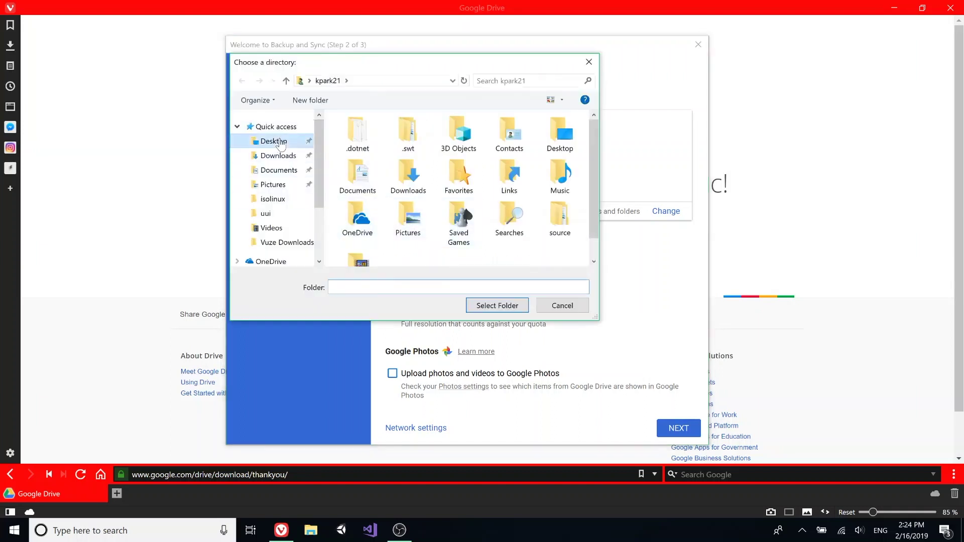
pyautogui.click(274, 141)
pyautogui.click(363, 136)
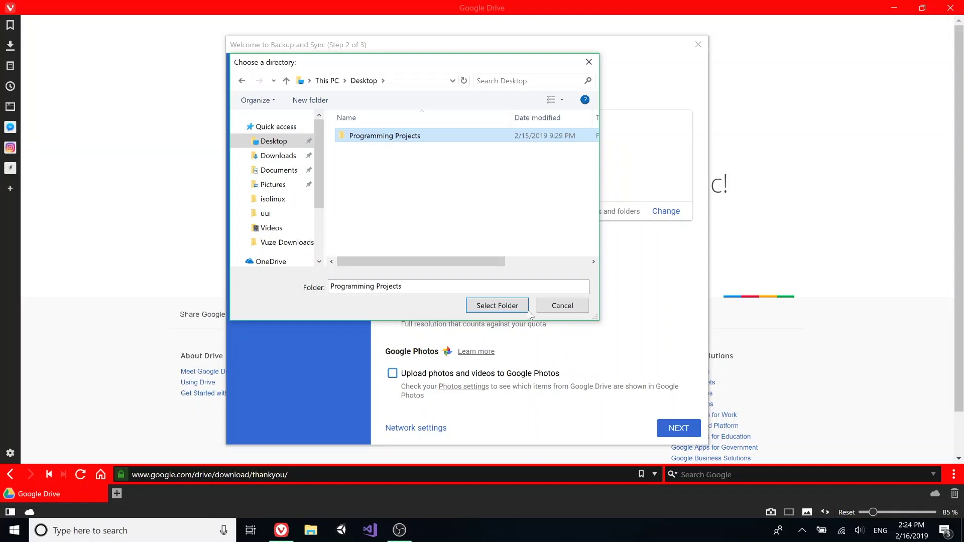
pyautogui.click(509, 310)
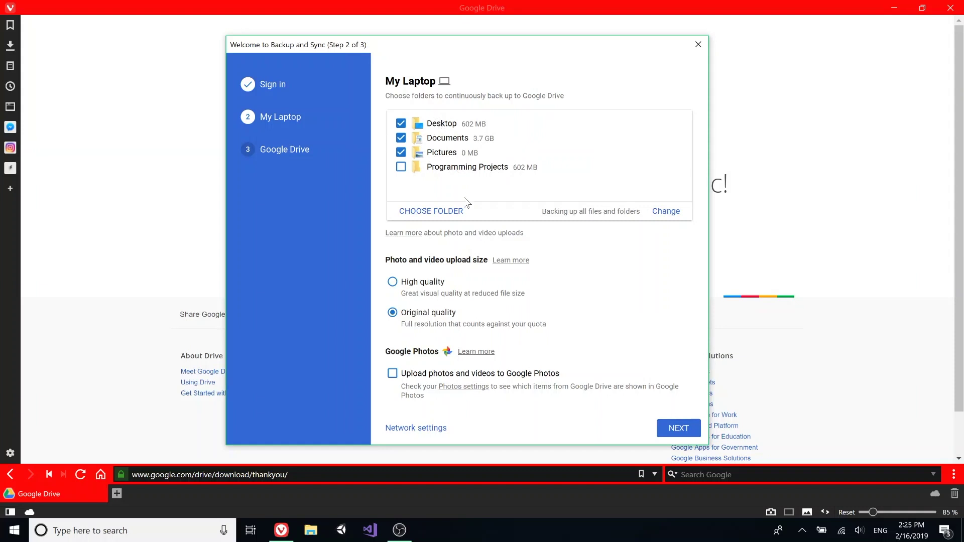
pyautogui.click(545, 121)
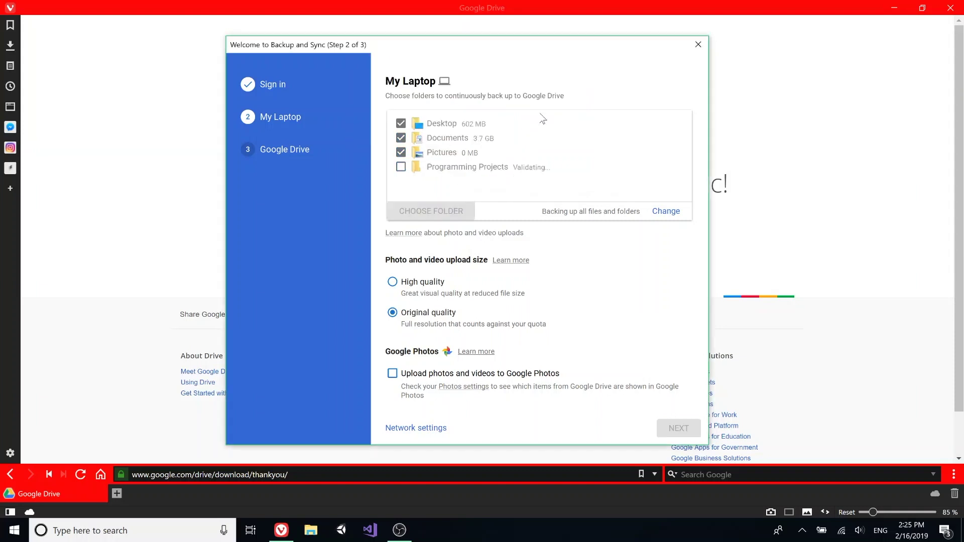
pyautogui.click(431, 126)
pyautogui.click(430, 128)
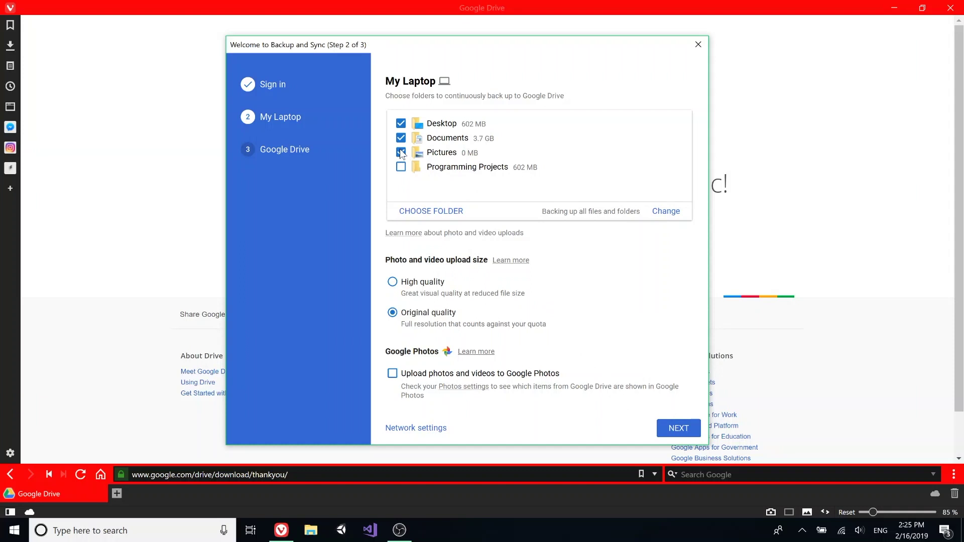
# Cancel an attempted Pictures folder pick and keep photo uploads at original quality
pyautogui.click(461, 211)
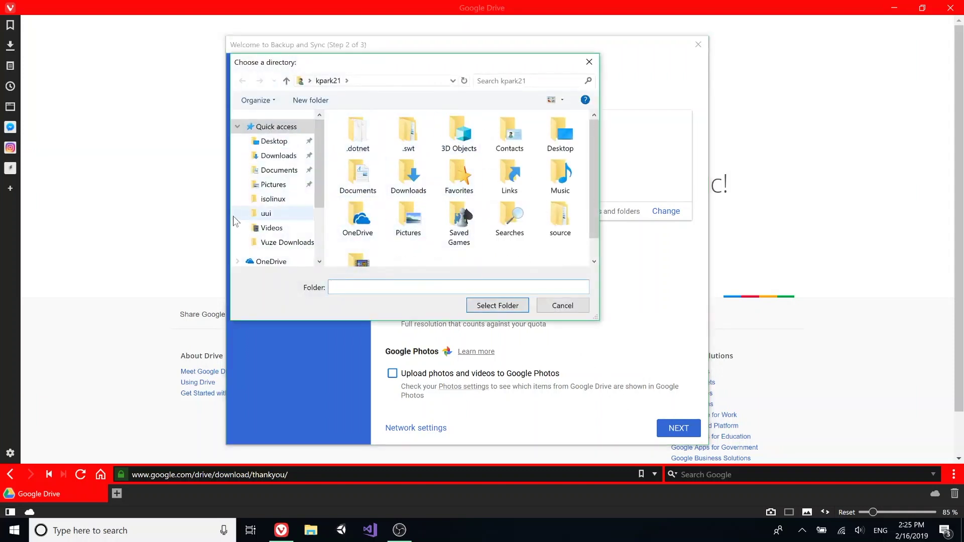
pyautogui.click(274, 184)
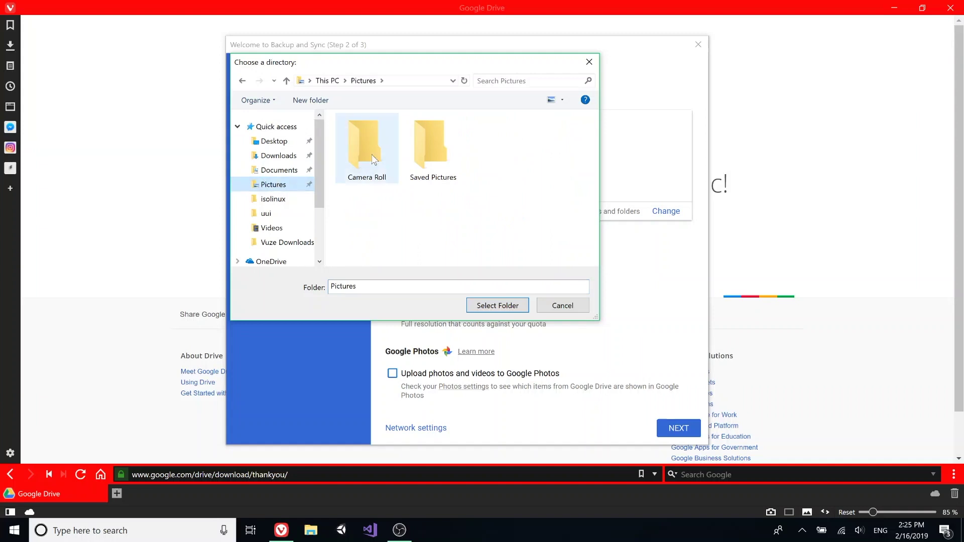
pyautogui.click(564, 307)
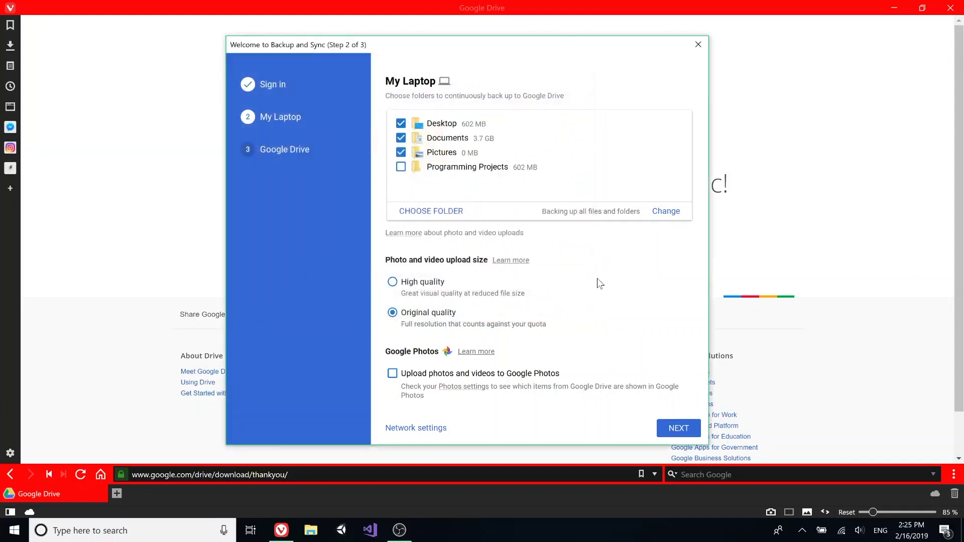
pyautogui.click(410, 282)
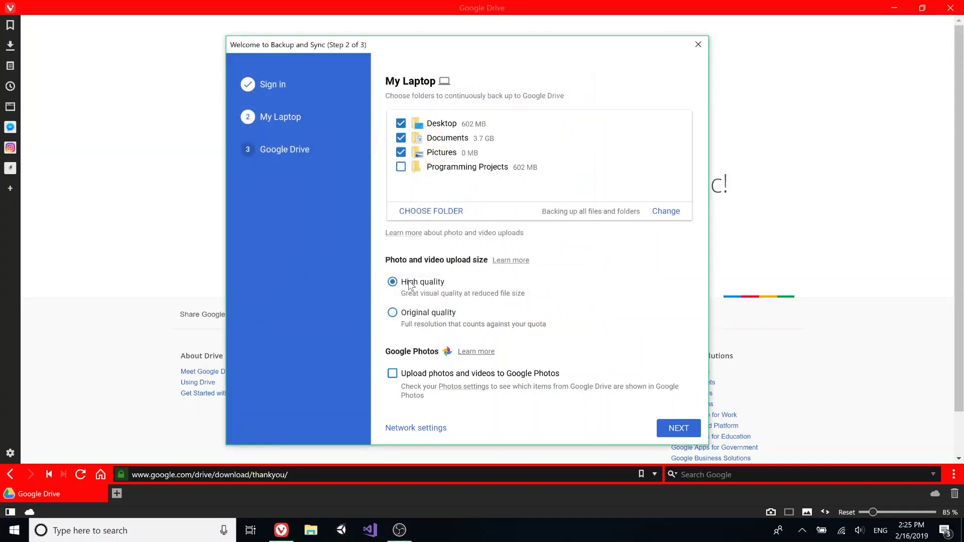
pyautogui.click(421, 314)
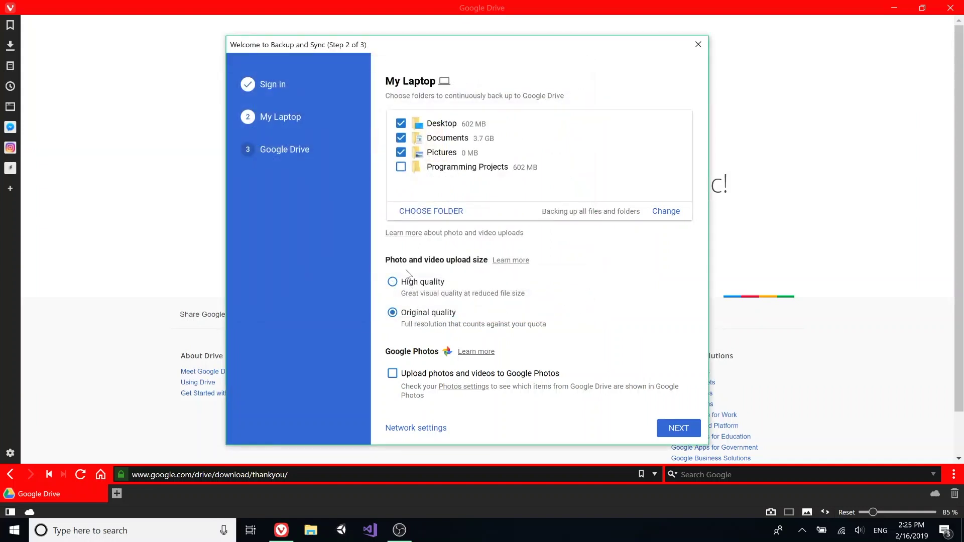
# Turn off syncing My Drive to this computer and start the backup
pyautogui.click(669, 427)
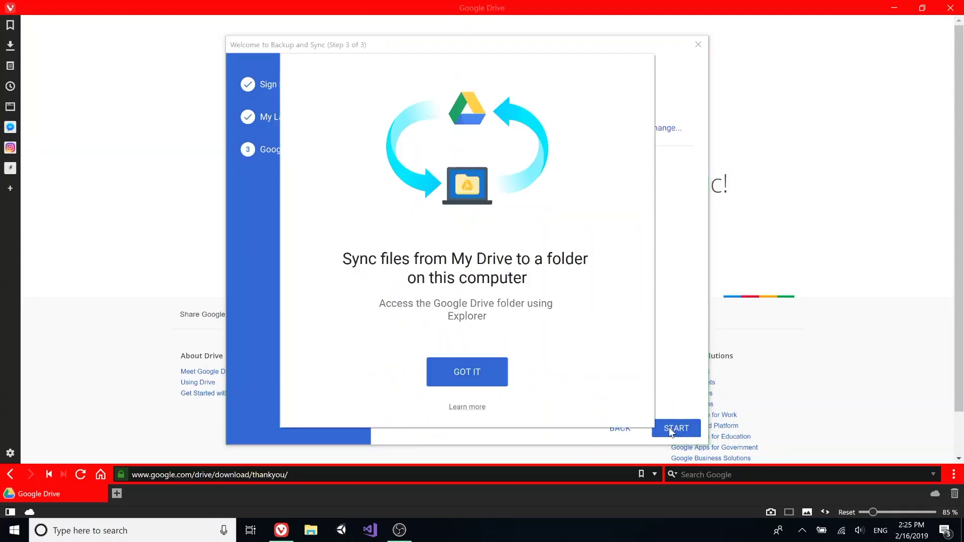
pyautogui.click(494, 374)
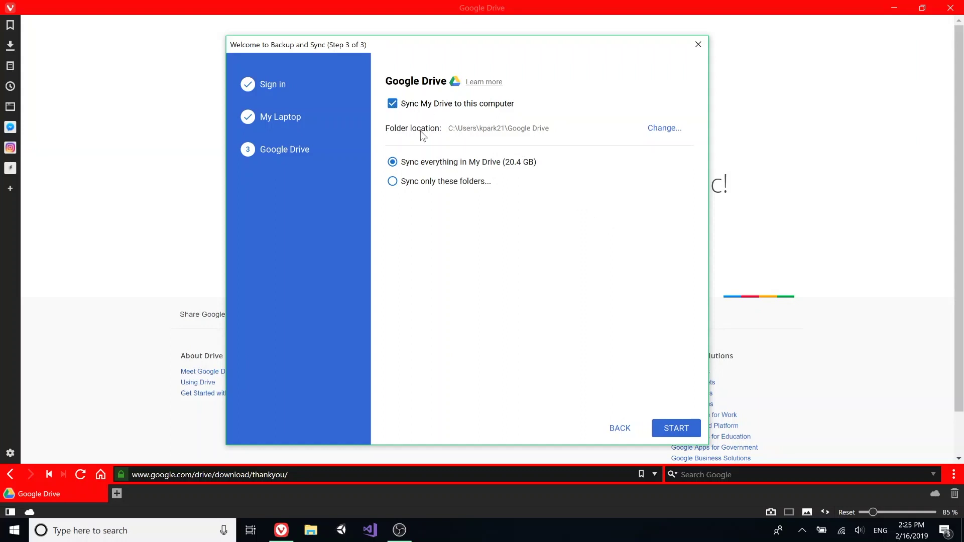
pyautogui.click(394, 104)
pyautogui.click(681, 428)
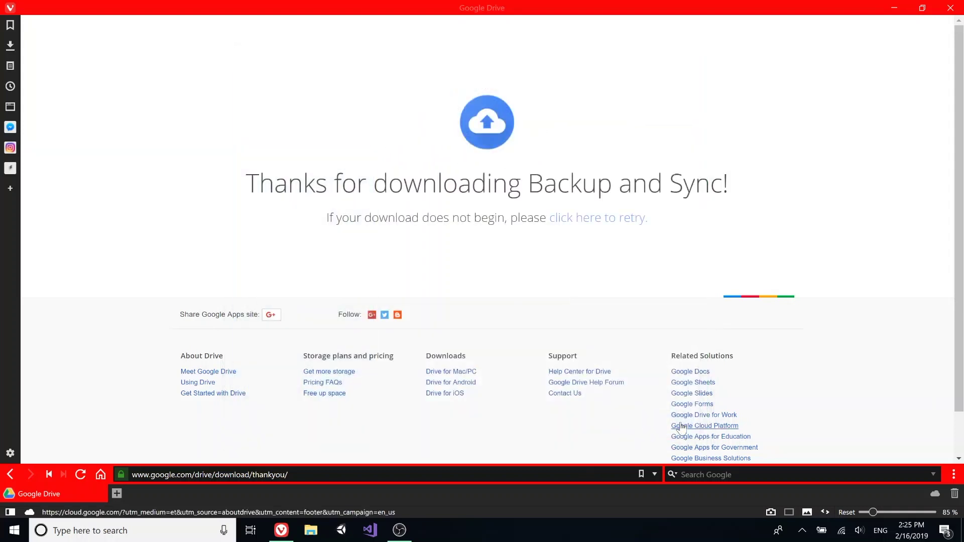
# Pin the Backup and Sync cloud icon to the taskbar and check its status panel
pyautogui.click(803, 531)
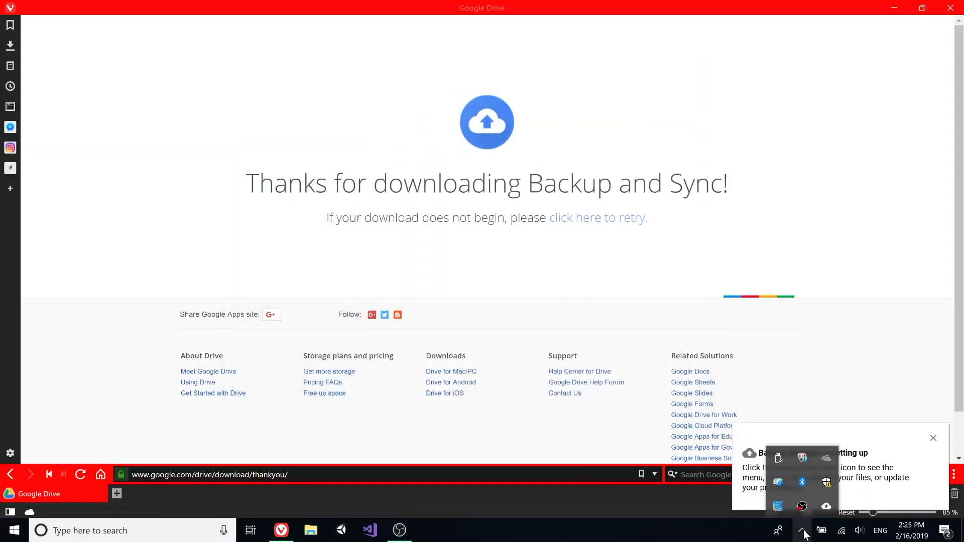
pyautogui.moveTo(826, 507); pyautogui.dragTo(804, 533)
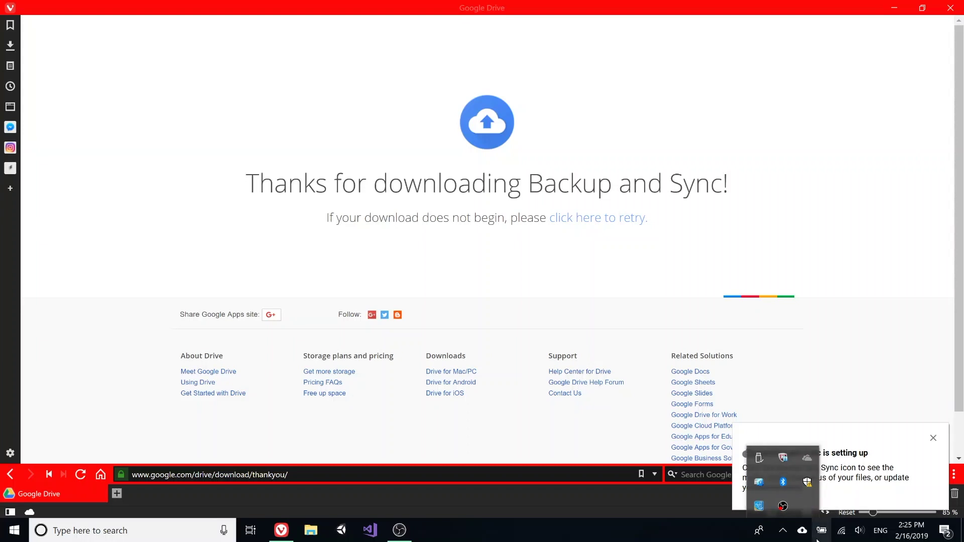
pyautogui.click(802, 530)
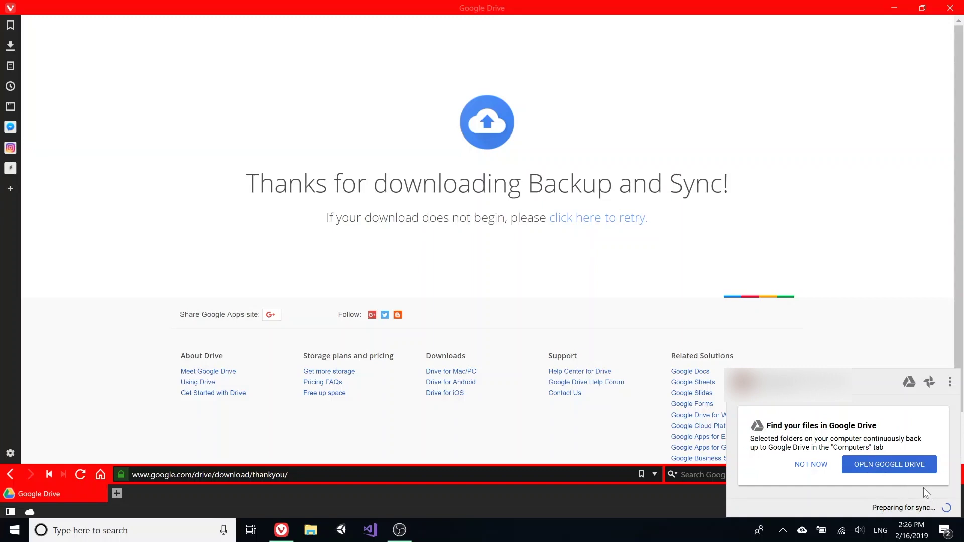
pyautogui.click(875, 293)
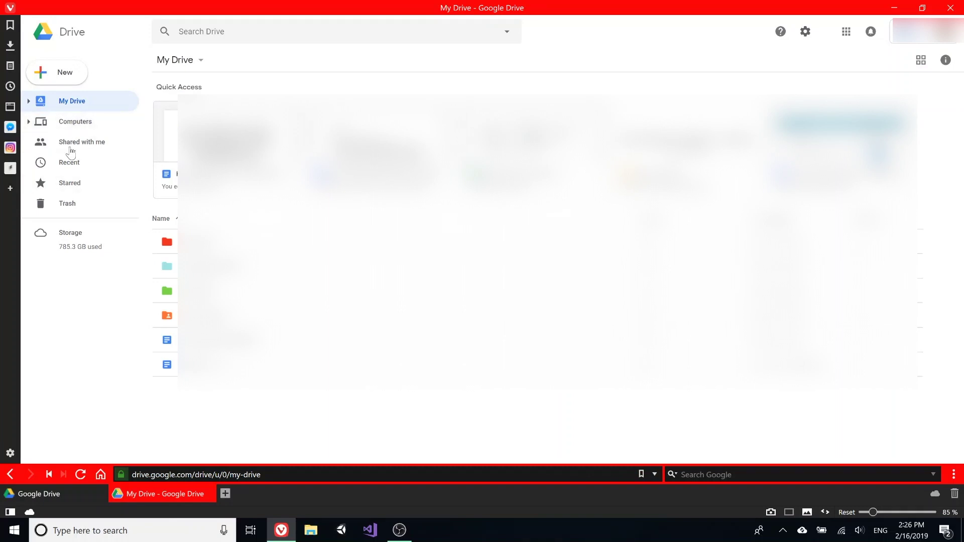
# Open Computers > My Laptop in Google Drive to see Desktop, Documents and Pictures, then the tray status popup
pyautogui.click(63, 127)
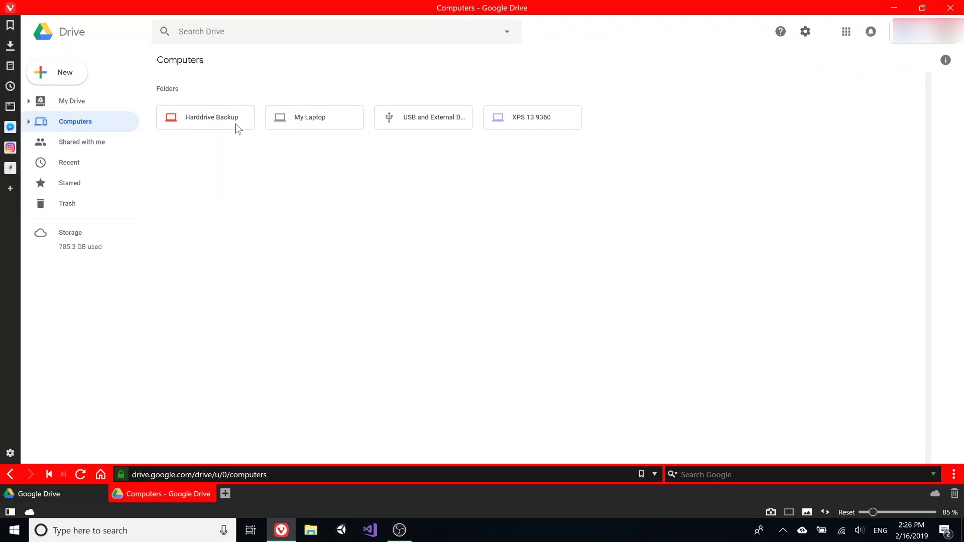
pyautogui.click(293, 120)
pyautogui.doubleClick(295, 120)
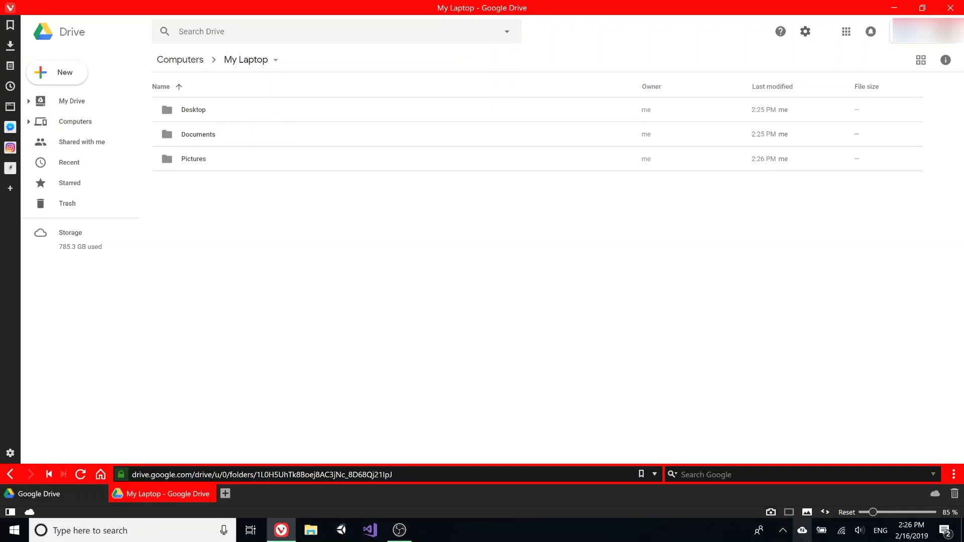
pyautogui.click(802, 530)
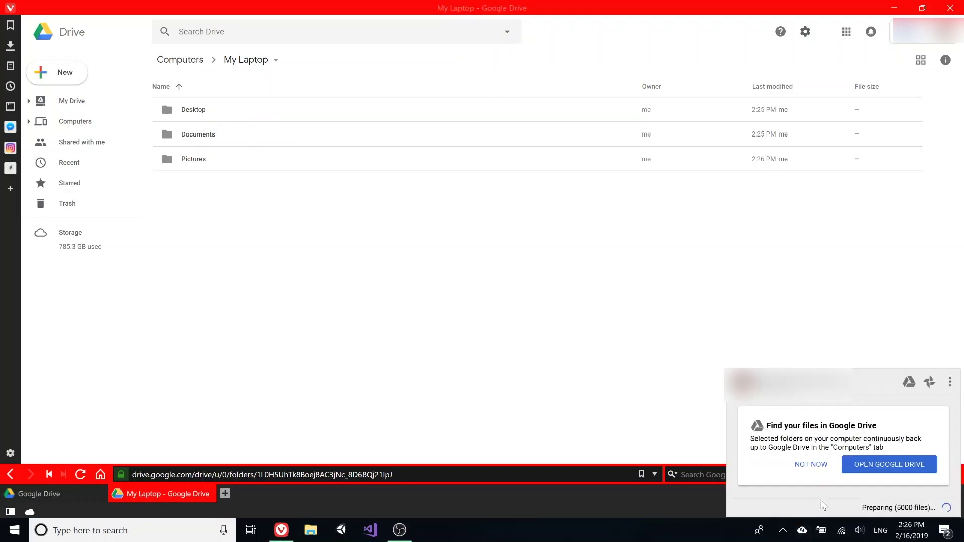
# Choose NOT NOW on the 'Find your files in Google Drive' card in the status popup
pyautogui.click(815, 469)
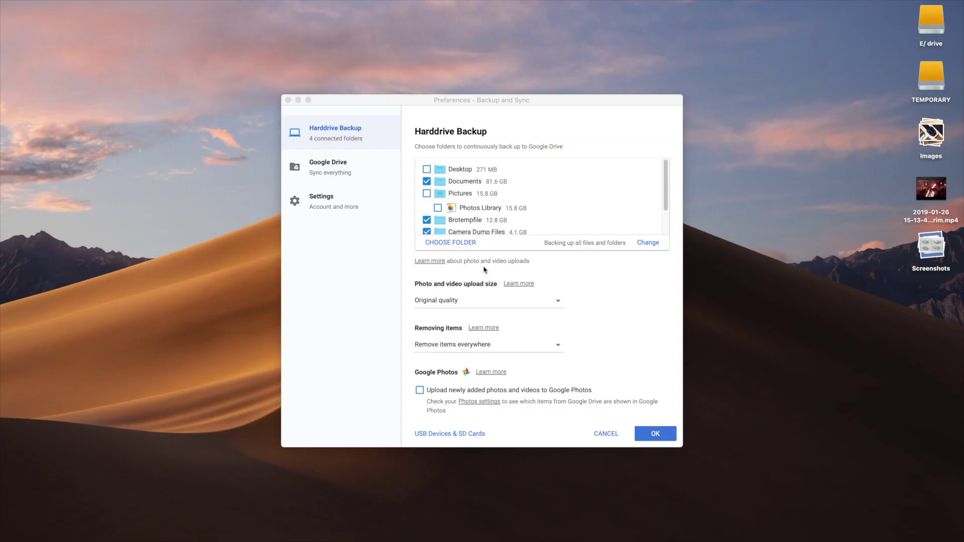
# Show the Google Drive preferences syncing everything (20.4 GB) to E/ drive's Google Drive Backup folder
pyautogui.click(331, 300)
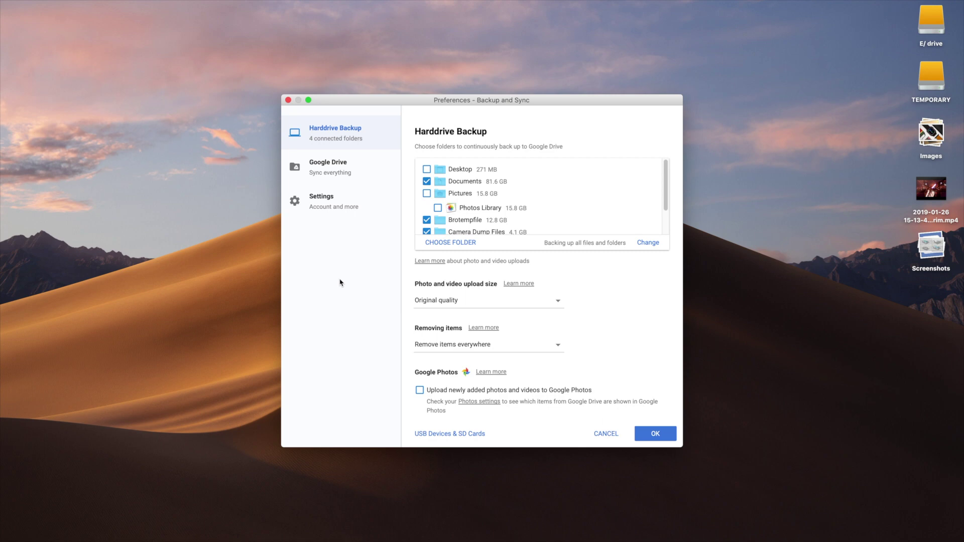
pyautogui.click(303, 169)
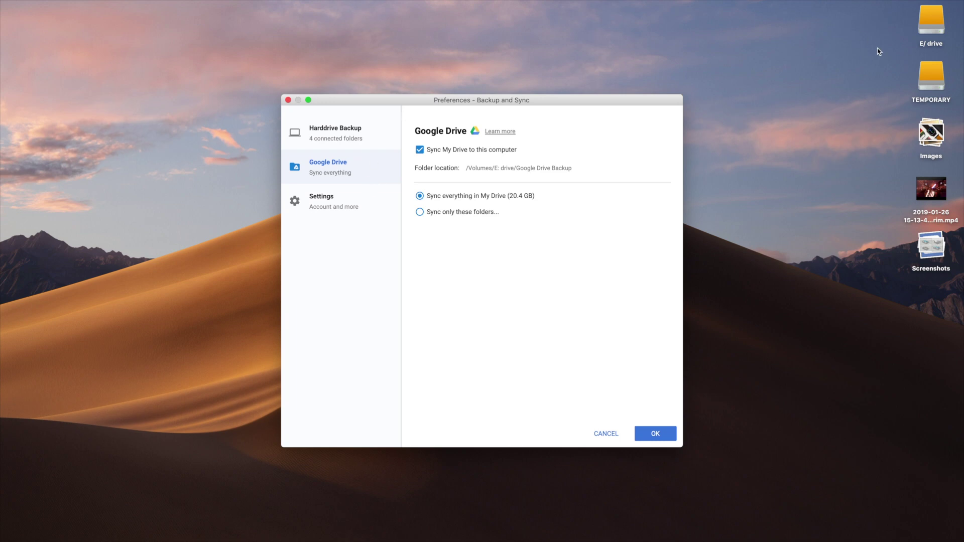
pyautogui.doubleClick(930, 21)
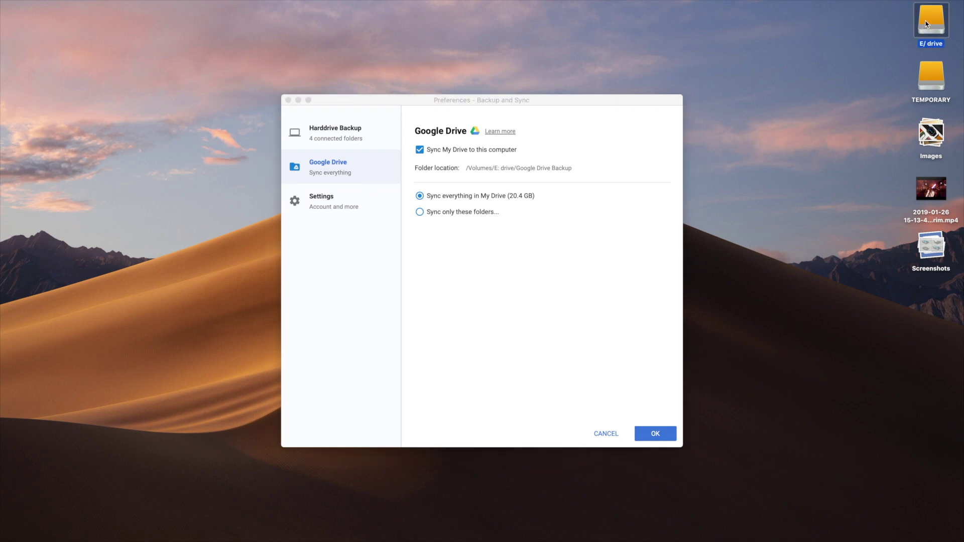
# Arrange the windows and open the Google Drive Backup folder on E/ drive
pyautogui.moveTo(397, 103); pyautogui.dragTo(185, 64)
pyautogui.moveTo(528, 56); pyautogui.dragTo(578, 89)
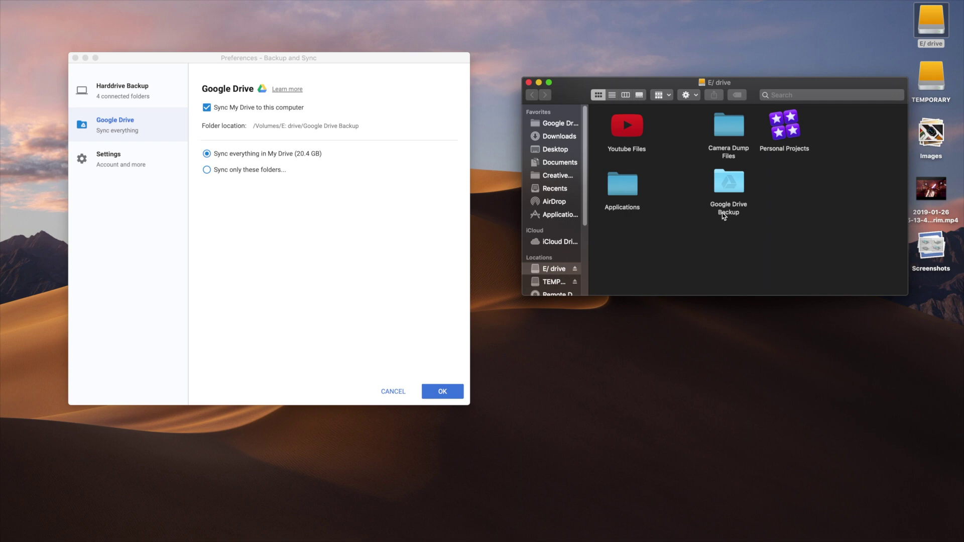
pyautogui.click(727, 191)
pyautogui.doubleClick(726, 192)
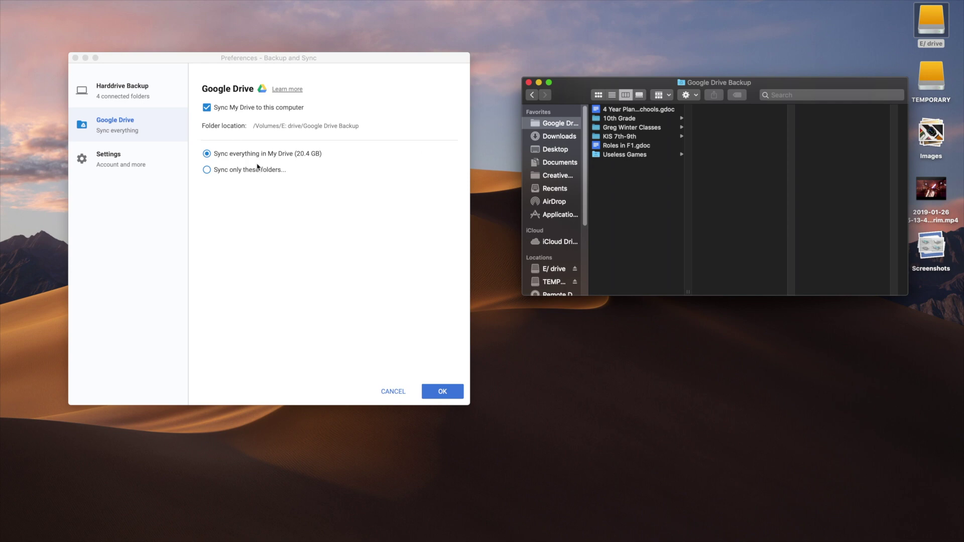
# Keep Sync everything in My Drive selected and close the preferences with OK
pyautogui.click(317, 211)
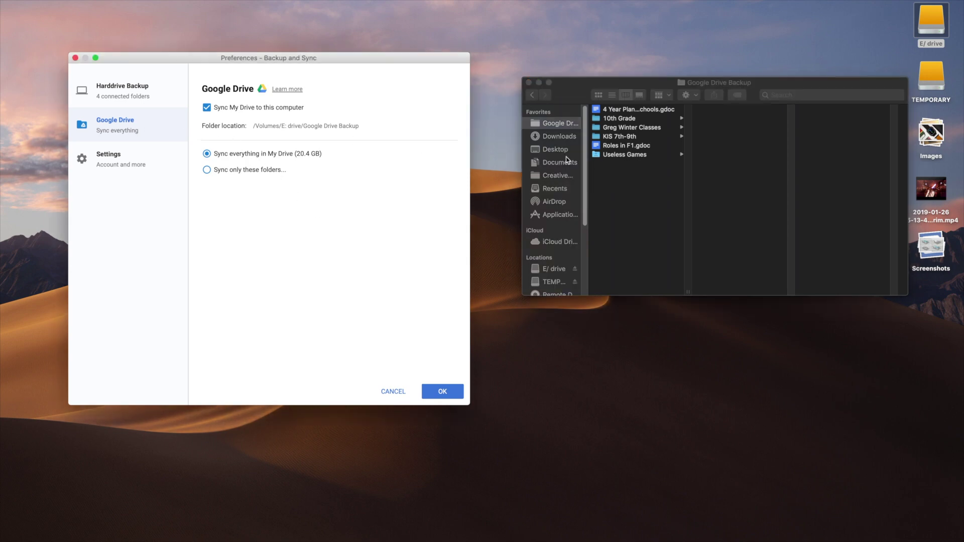
pyautogui.click(239, 60)
pyautogui.moveTo(240, 60); pyautogui.dragTo(290, 48)
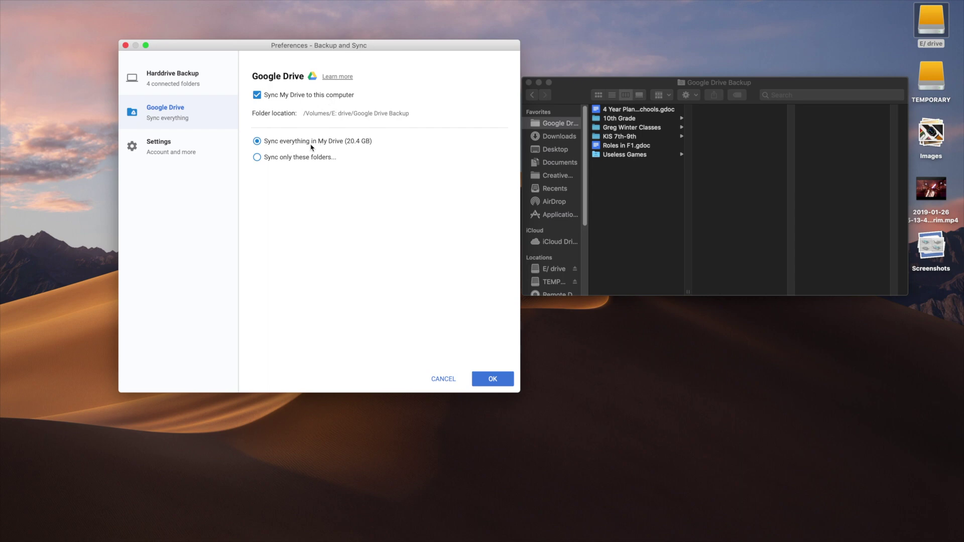
pyautogui.click(295, 159)
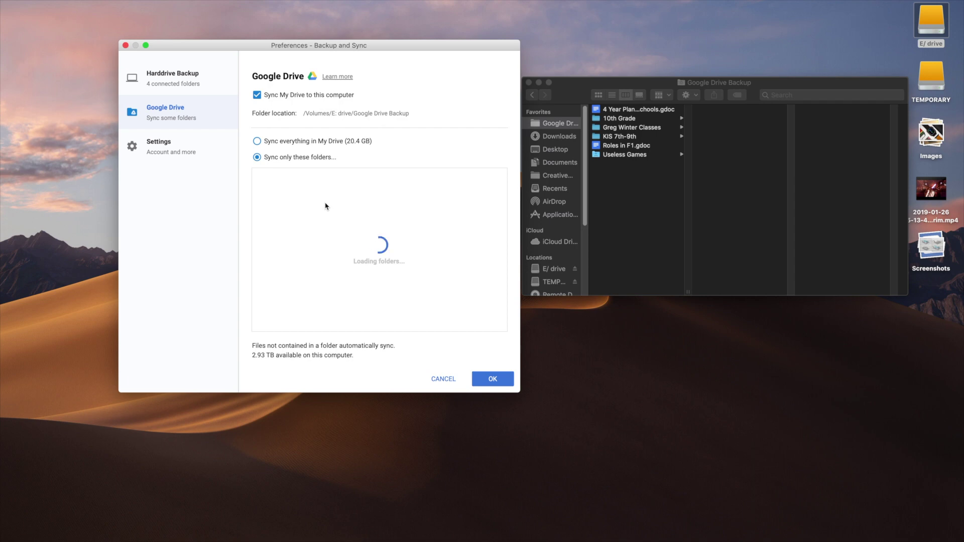
pyautogui.click(296, 142)
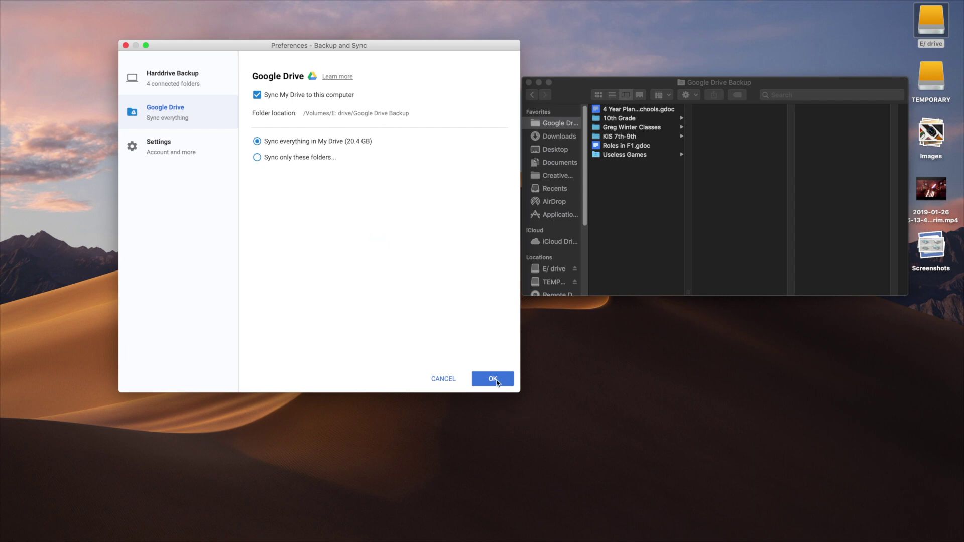
pyautogui.click(496, 380)
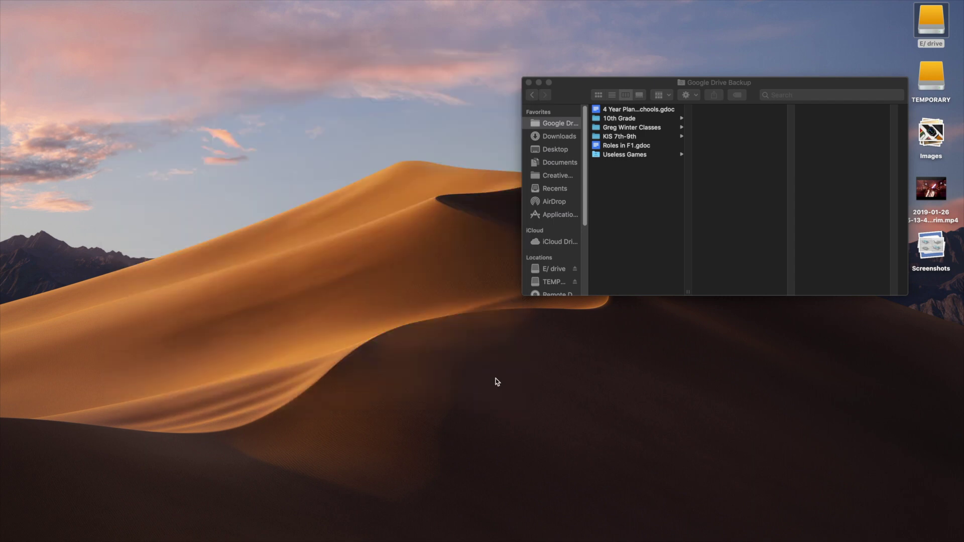
# Bring the Google Drive Backup Finder window forward and reposition it on screen
pyautogui.click(573, 86)
pyautogui.moveTo(595, 85); pyautogui.dragTo(294, 90)
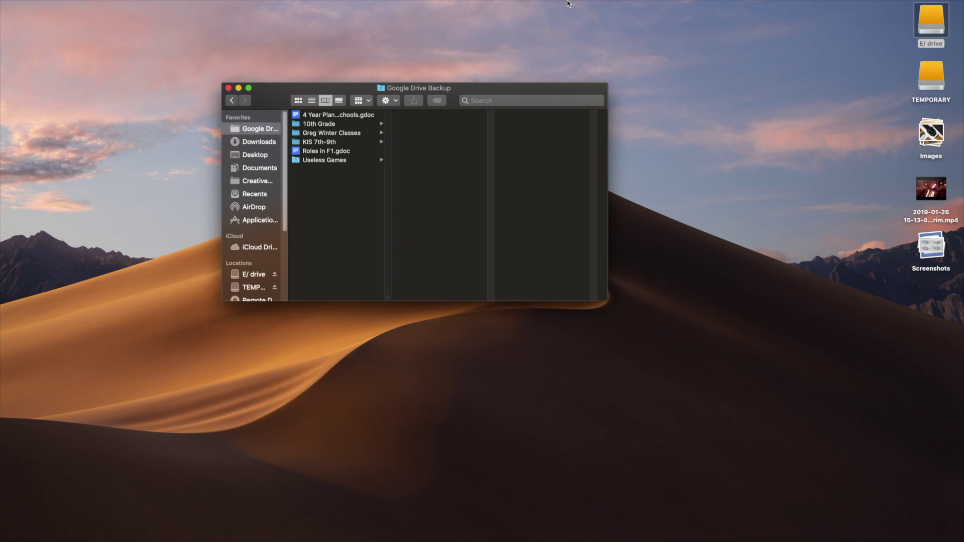
pyautogui.click(684, 6)
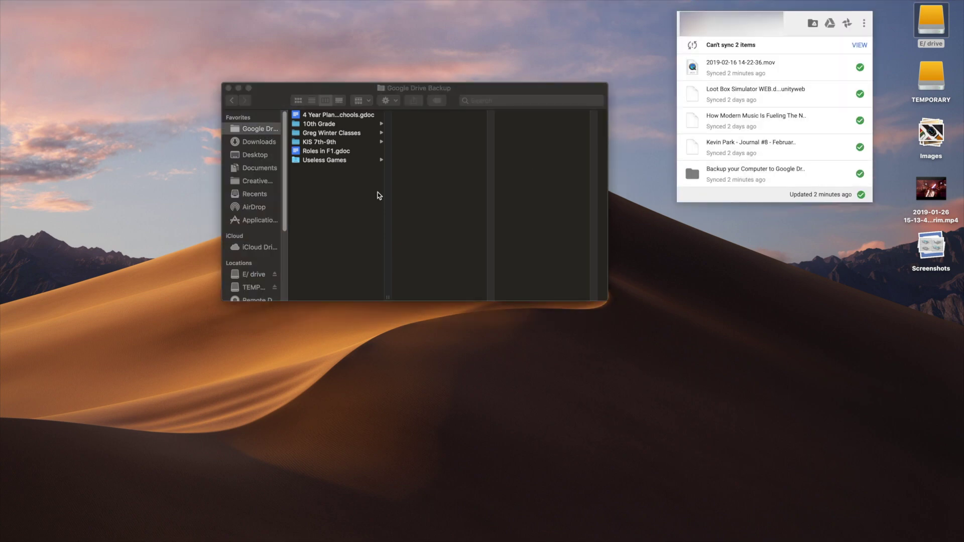
pyautogui.click(362, 214)
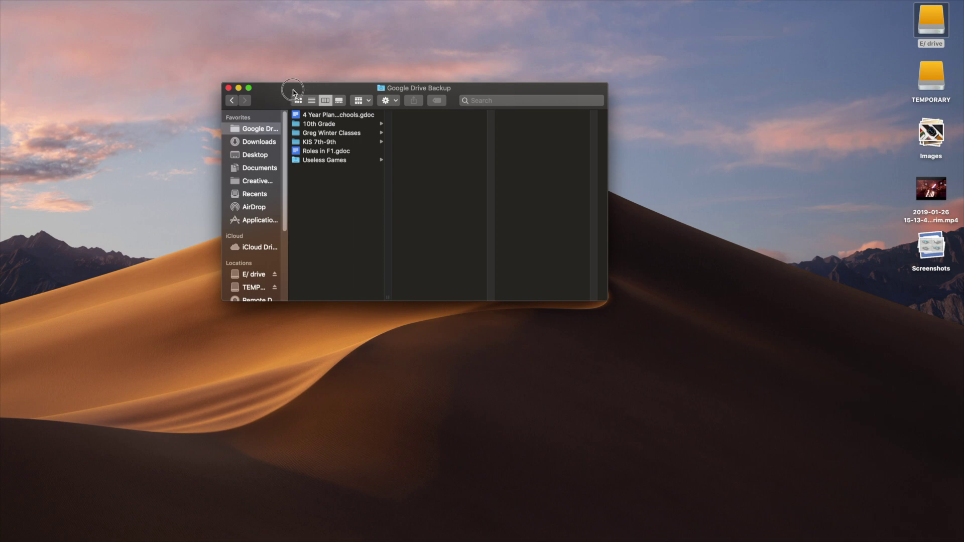
pyautogui.moveTo(292, 94); pyautogui.dragTo(450, 90)
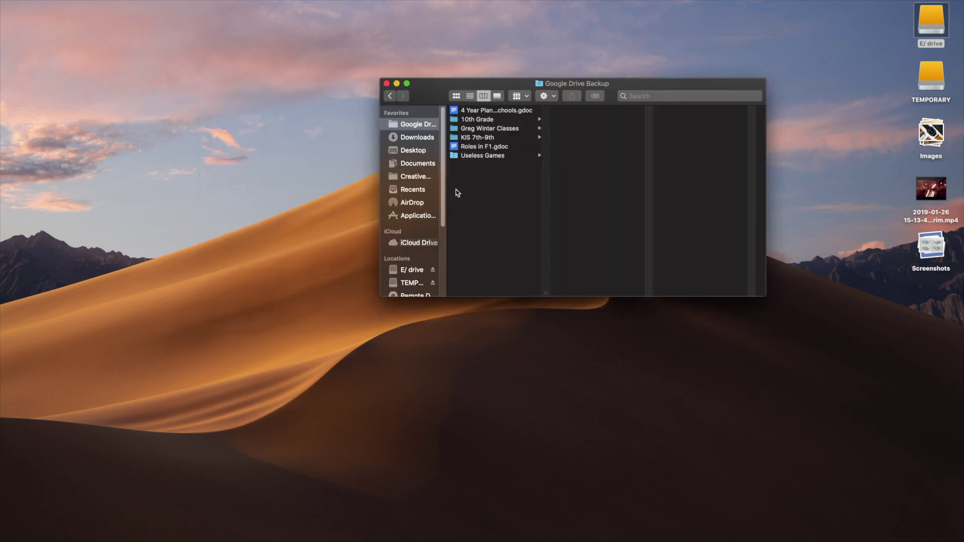
pyautogui.scroll(-3, 421, 217)
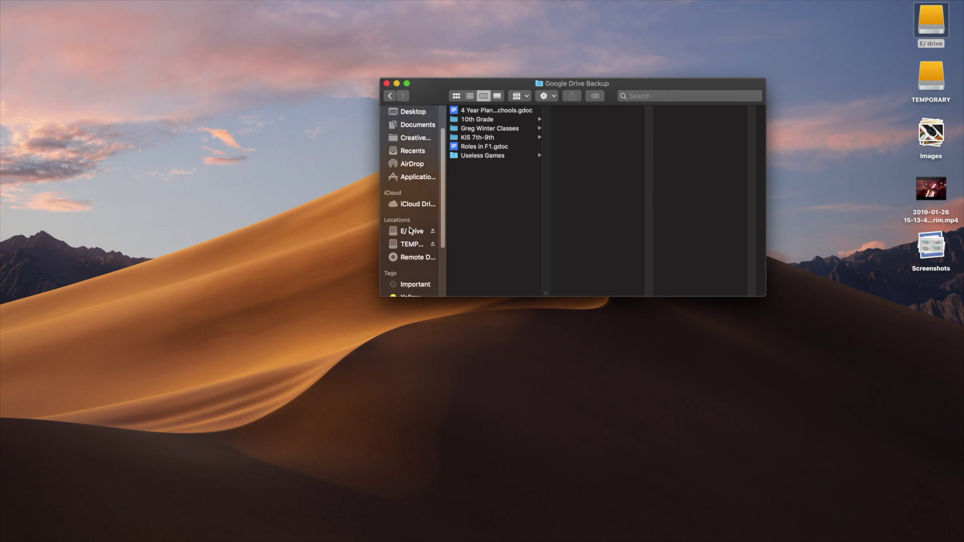
# Show the top level of E/ drive and check the Backup and Sync status panel
pyautogui.click(411, 231)
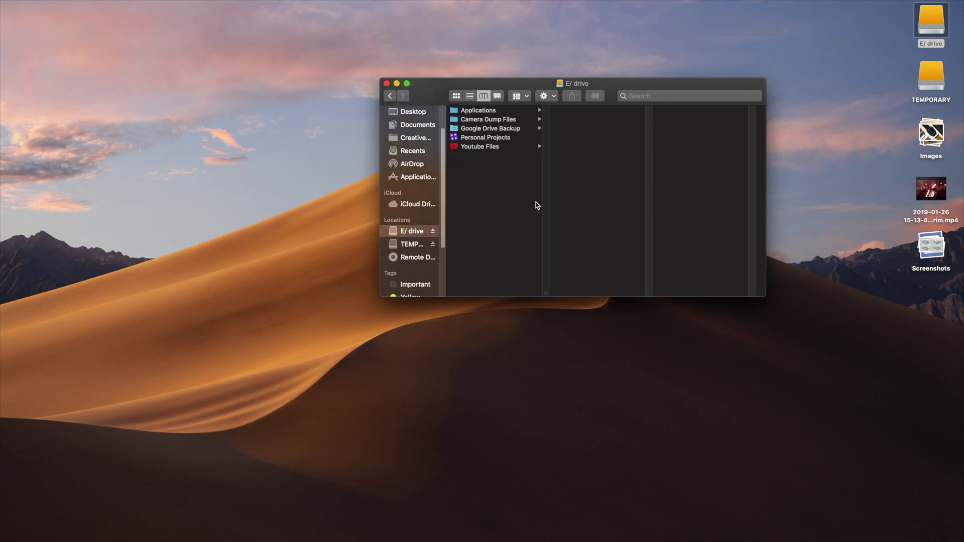
pyautogui.moveTo(531, 4)
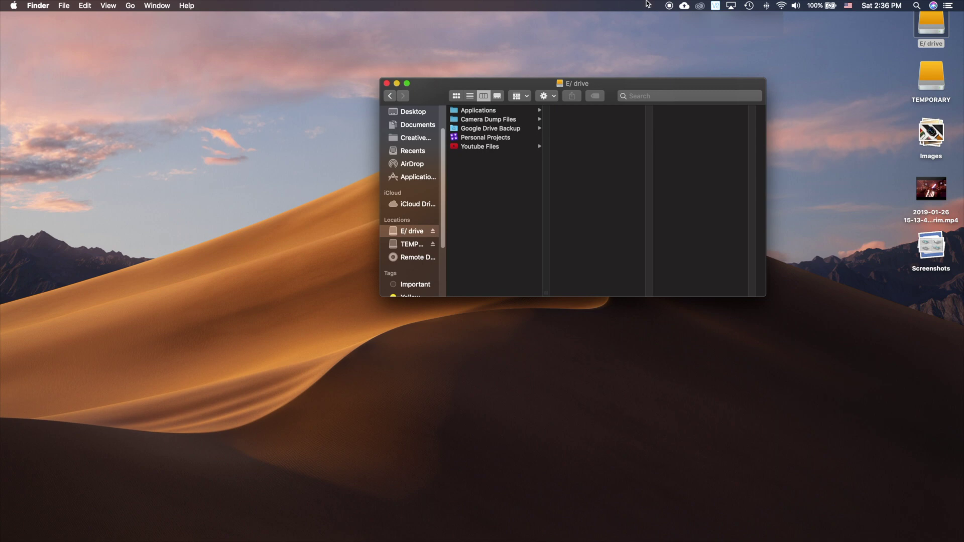
pyautogui.click(684, 5)
pyautogui.click(684, 5)
# Preview the Google Drive Backup folder, briefly selecting the Youtube Files and Personal Projects folders
pyautogui.click(501, 132)
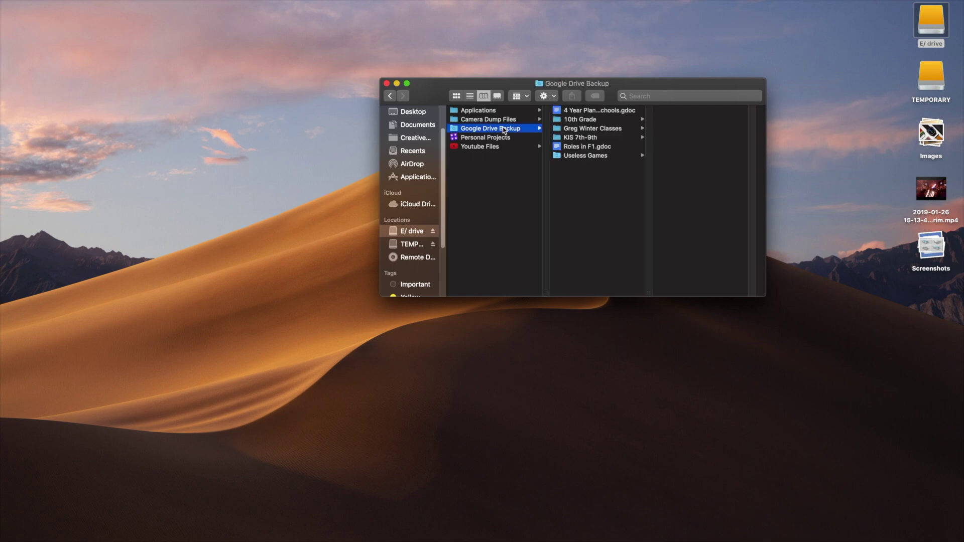
pyautogui.click(473, 160)
pyautogui.moveTo(473, 161); pyautogui.dragTo(481, 137)
pyautogui.click(486, 194)
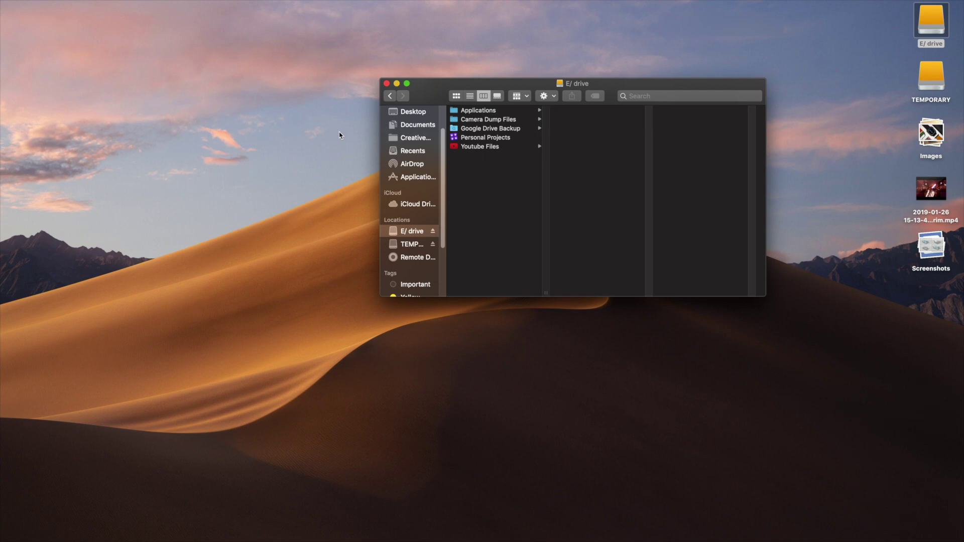
# Open Backup and Sync Preferences and scroll the Harddrive Backup list showing Documents 81.6 GB and Brotempfile 12.8 GB
pyautogui.moveTo(557, 2)
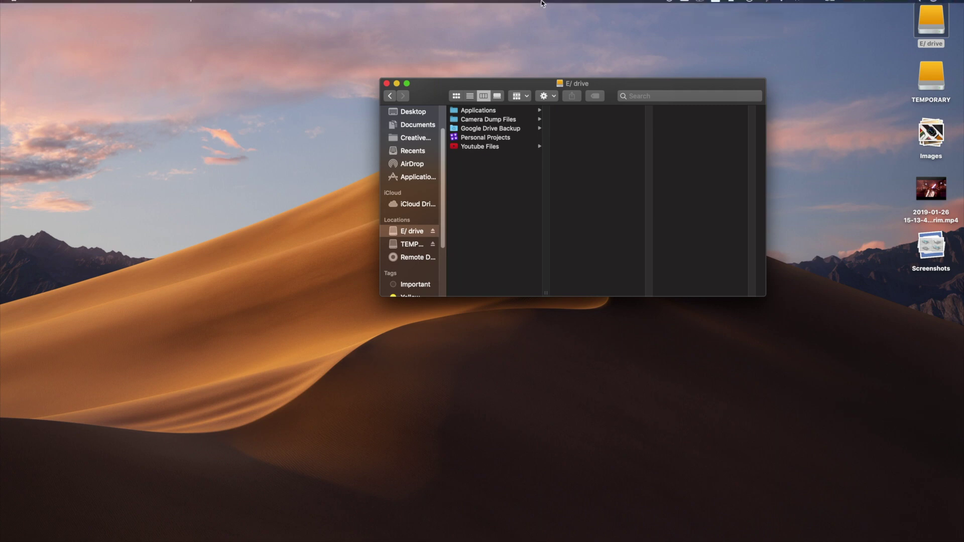
pyautogui.click(685, 5)
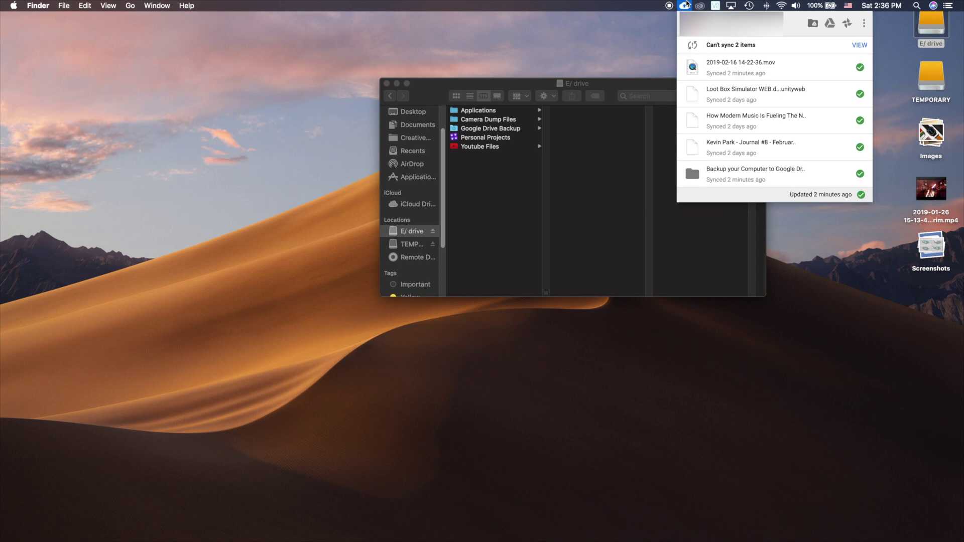
pyautogui.click(864, 23)
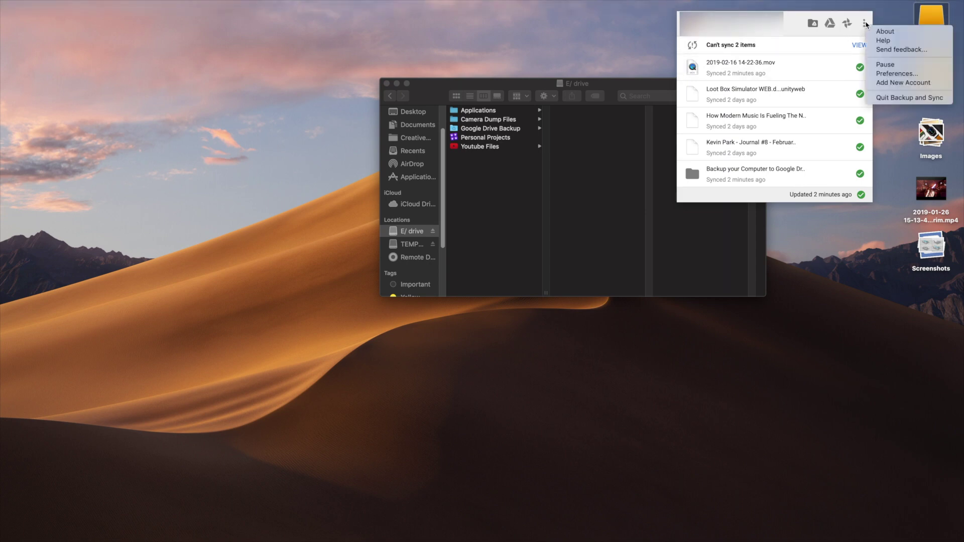
pyautogui.click(898, 74)
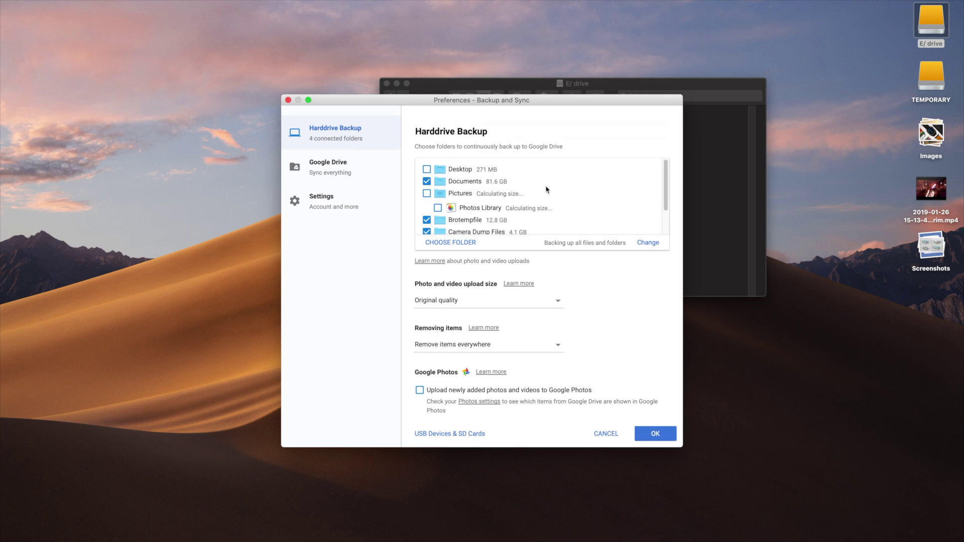
pyautogui.scroll(-2, 547, 206)
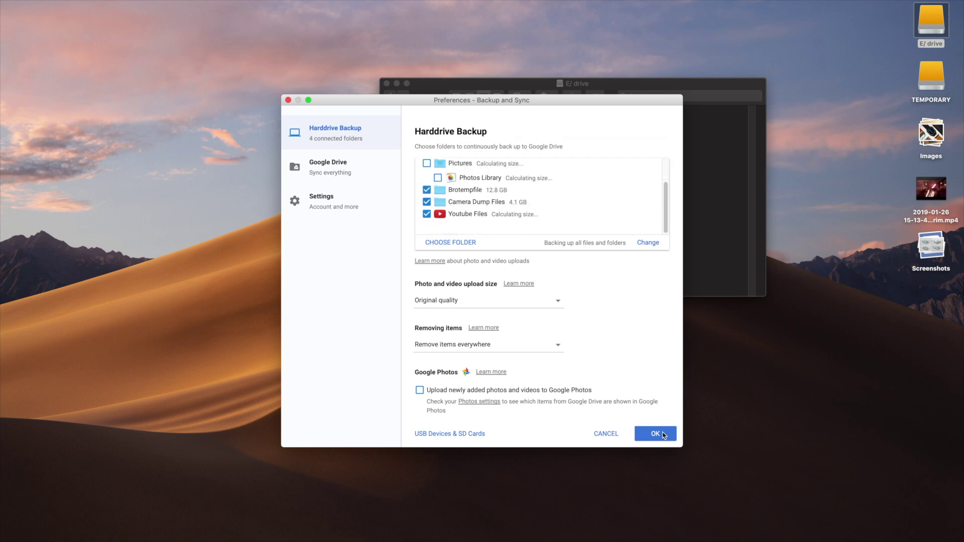